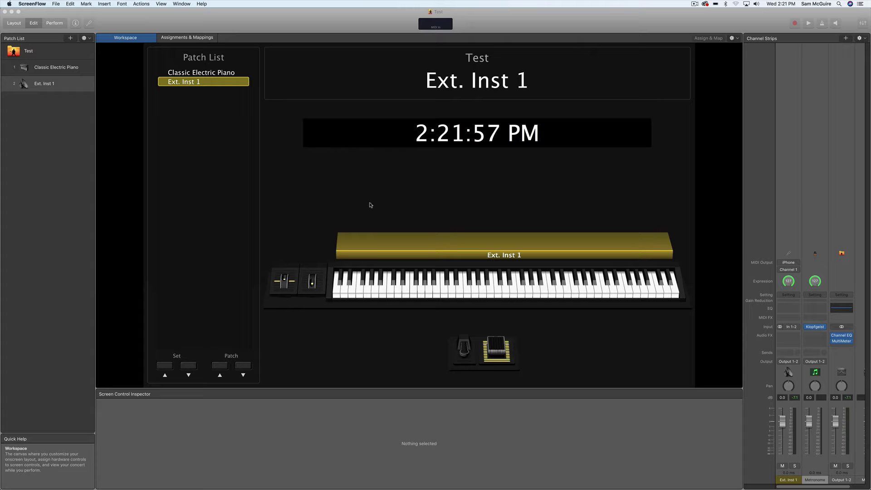
Bring MainStage to the front on the Test concert's Ext. Inst 1 patch settings.
left_click(52, 11)
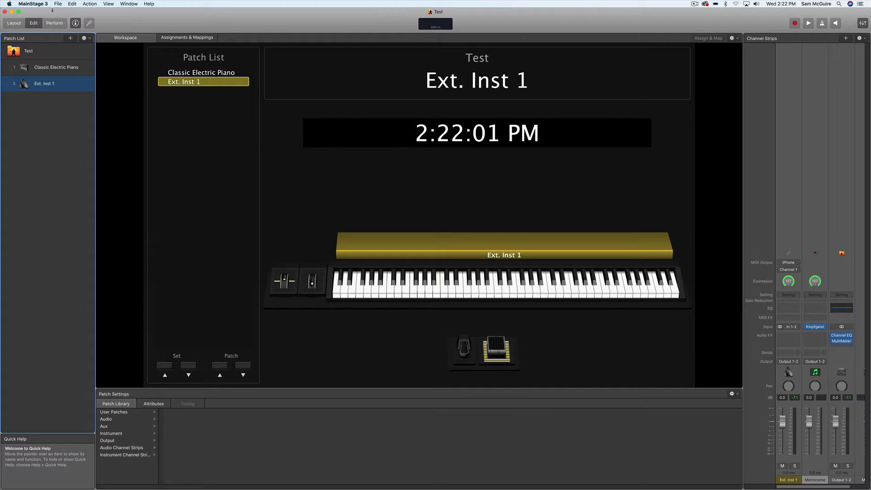
key("super+Tab")
key("super+Tab")
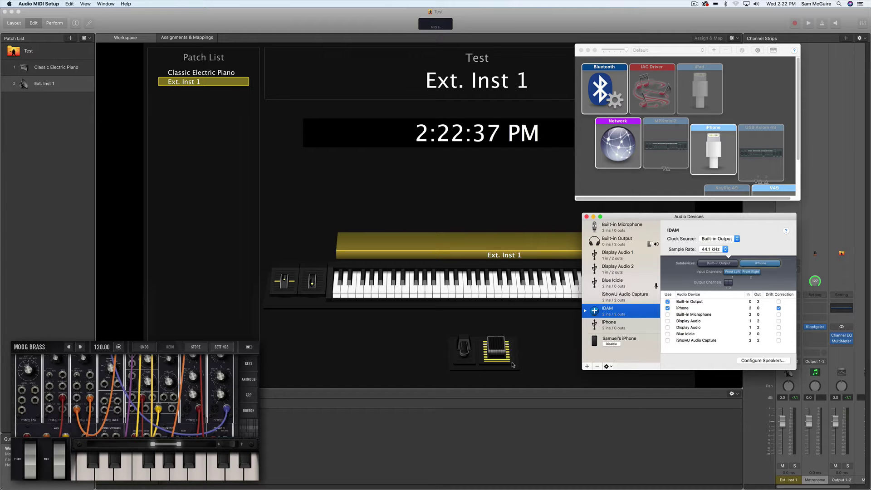
left_click(595, 429)
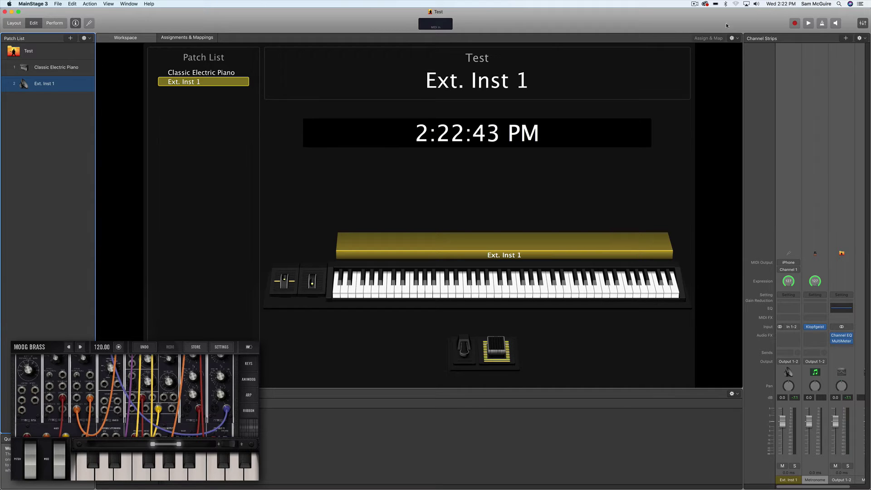
left_click(846, 38)
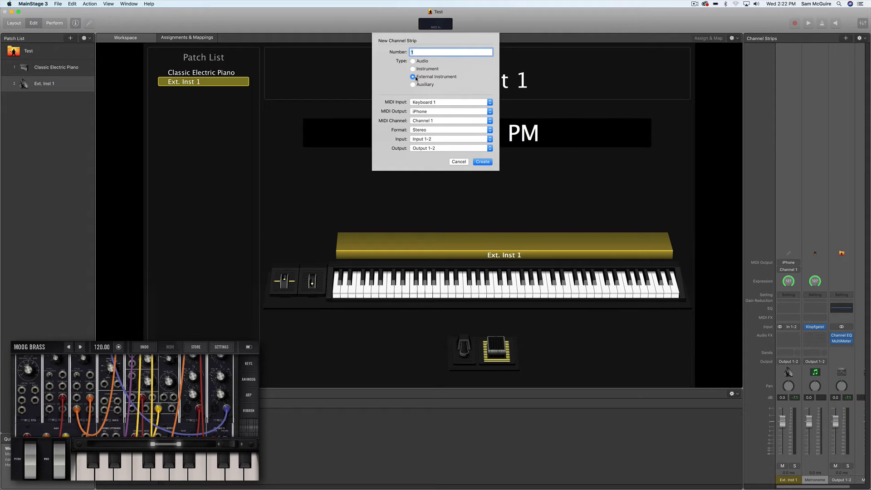
left_click(421, 112)
left_click(399, 115)
left_click(433, 141)
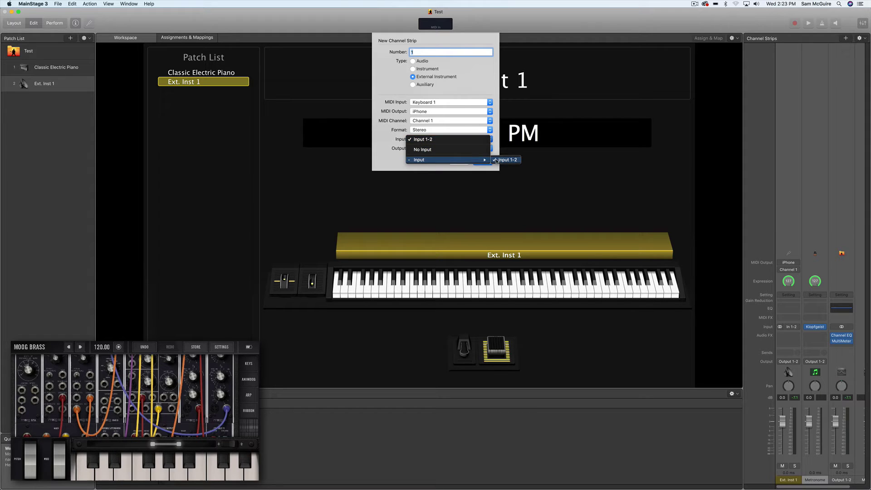
left_click(407, 139)
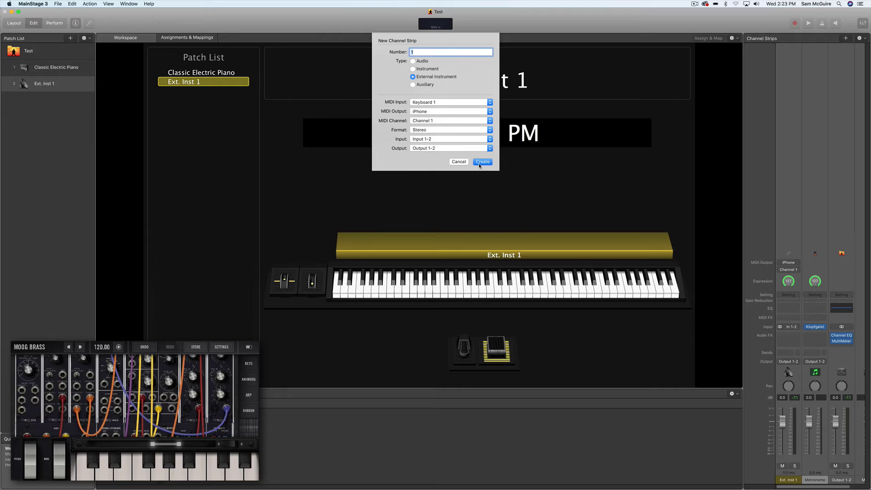
left_click(458, 162)
left_click(45, 4)
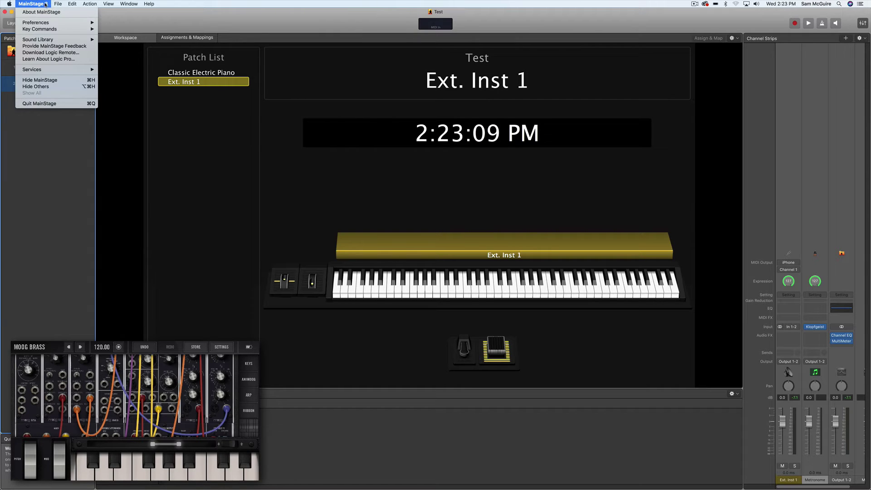
mouse_move(48, 26)
left_click(113, 29)
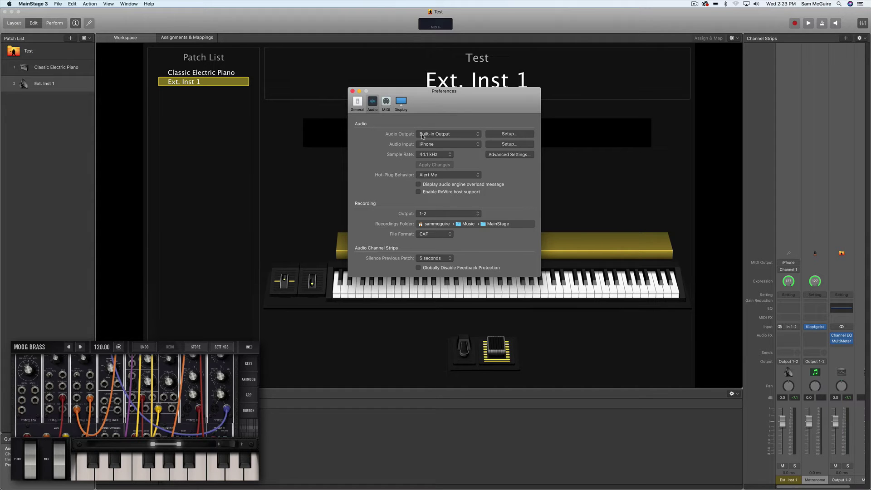
left_click(444, 135)
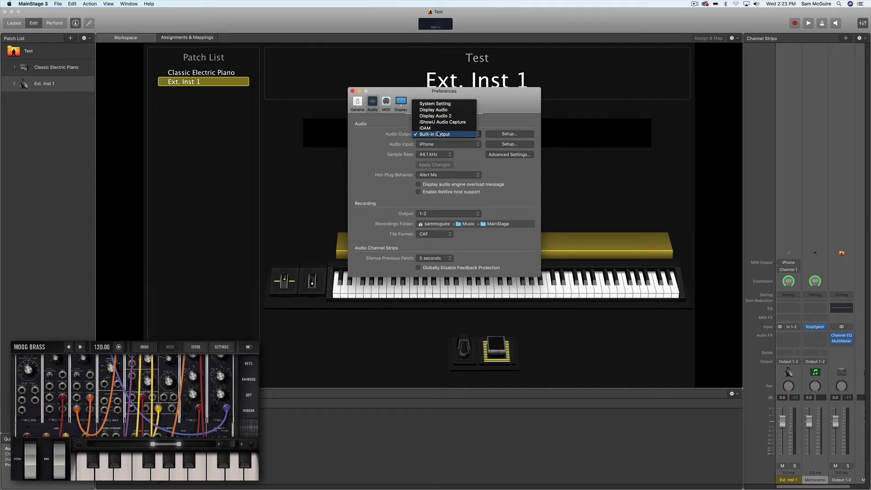
left_click(396, 142)
left_click(439, 144)
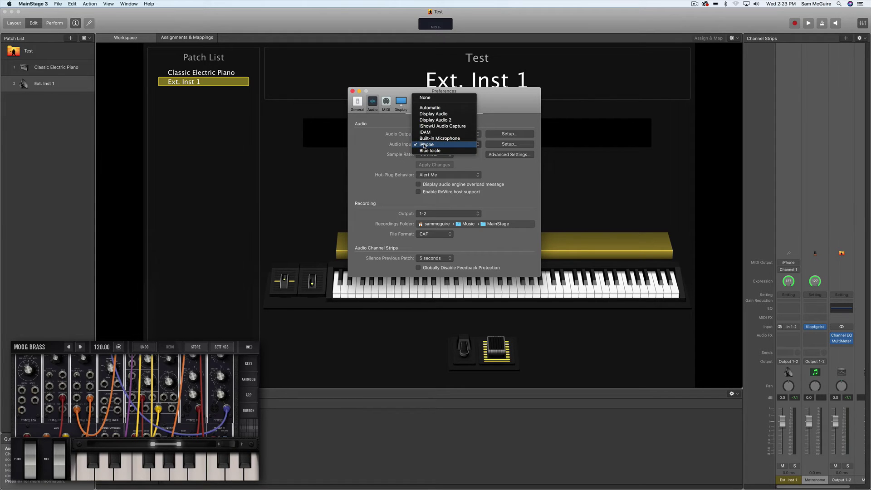
left_click(426, 144)
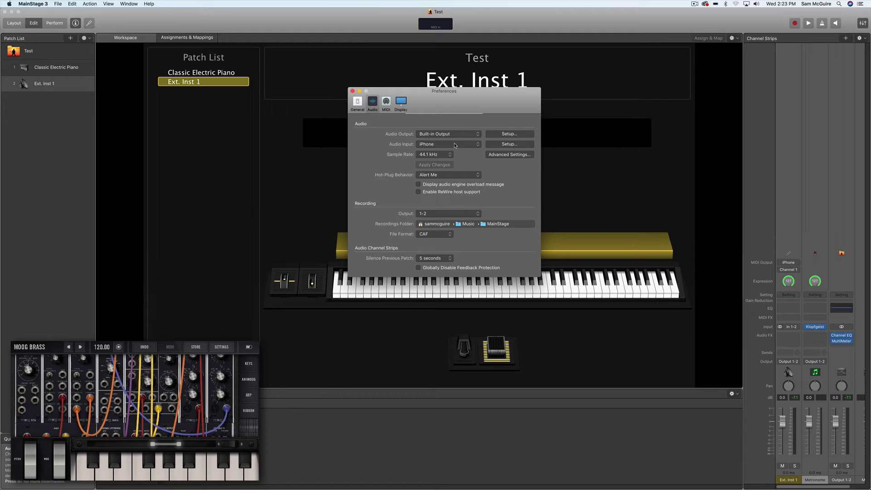
left_click(353, 91)
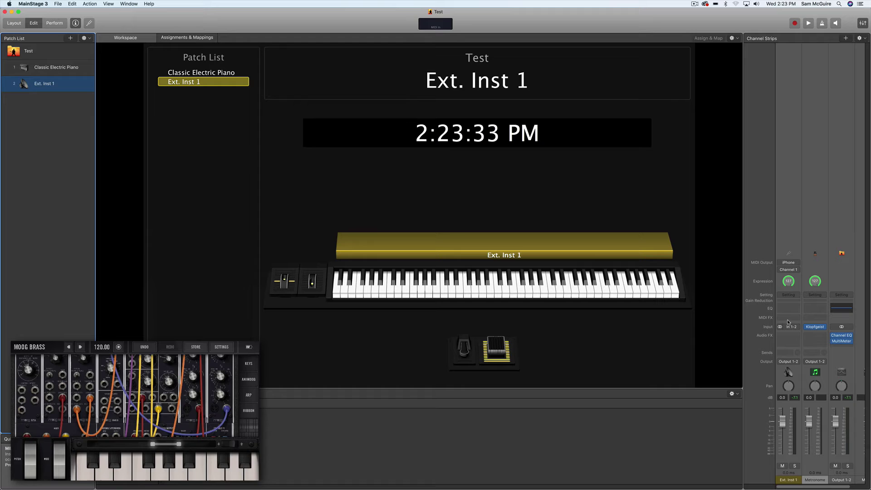
left_click(789, 363)
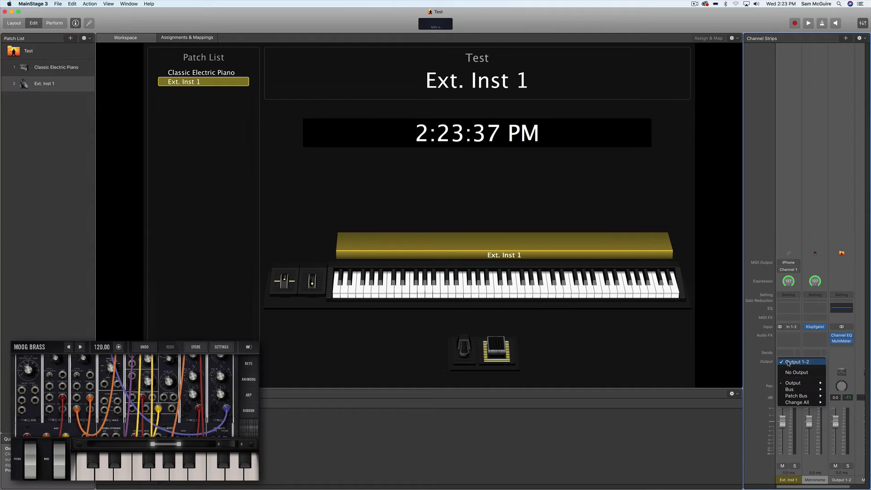
mouse_move(812, 385)
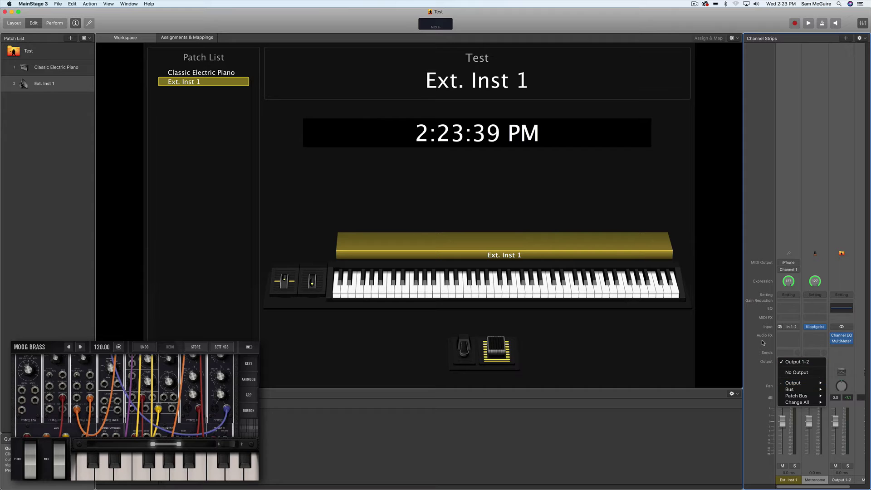
left_click(791, 326)
left_click(791, 326)
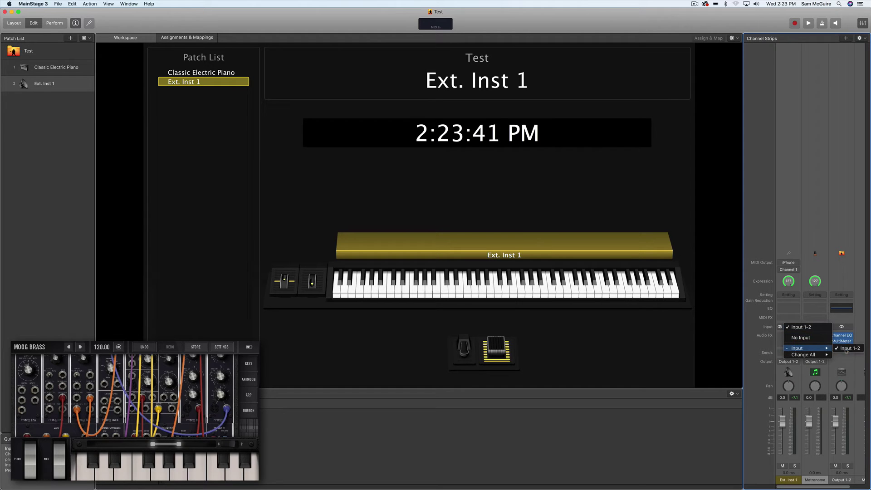
left_click(773, 313)
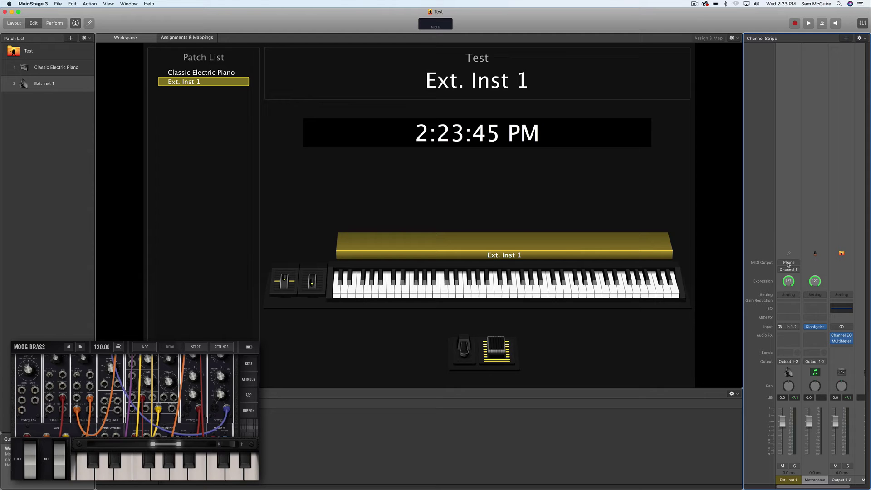
left_click(791, 264)
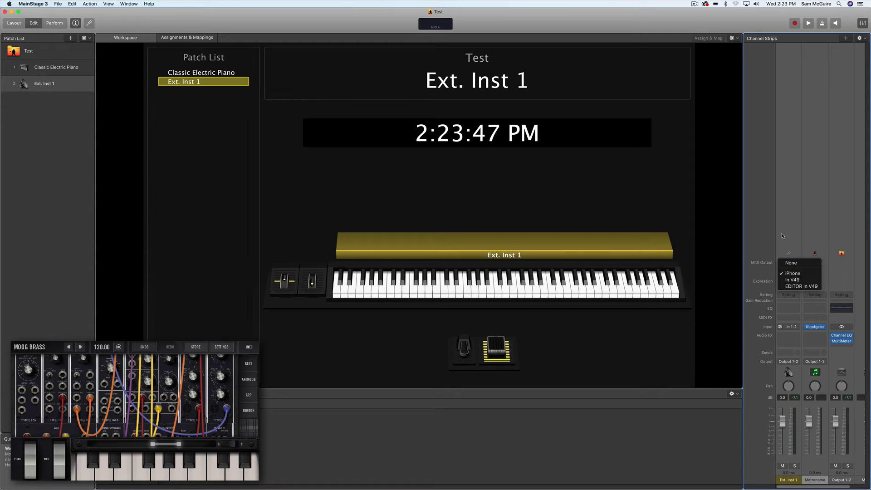
key("Down")
key("Down")
key("Down")
left_click(788, 274)
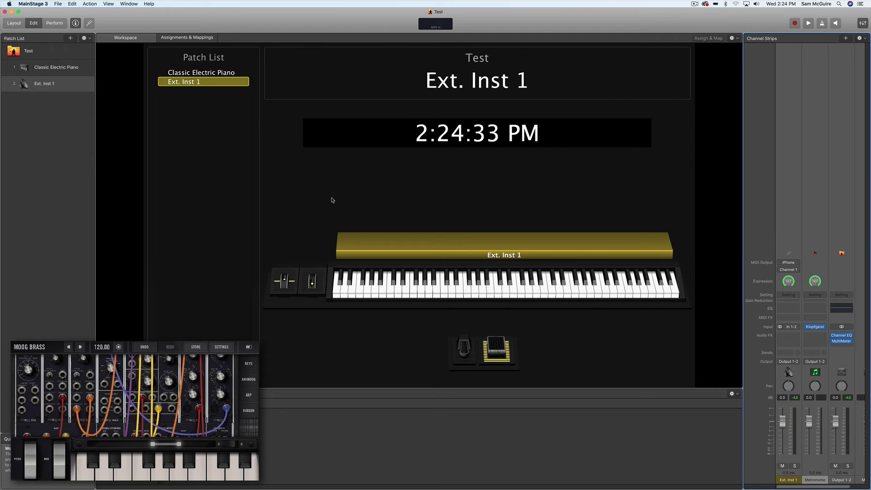
key("super+Tab")
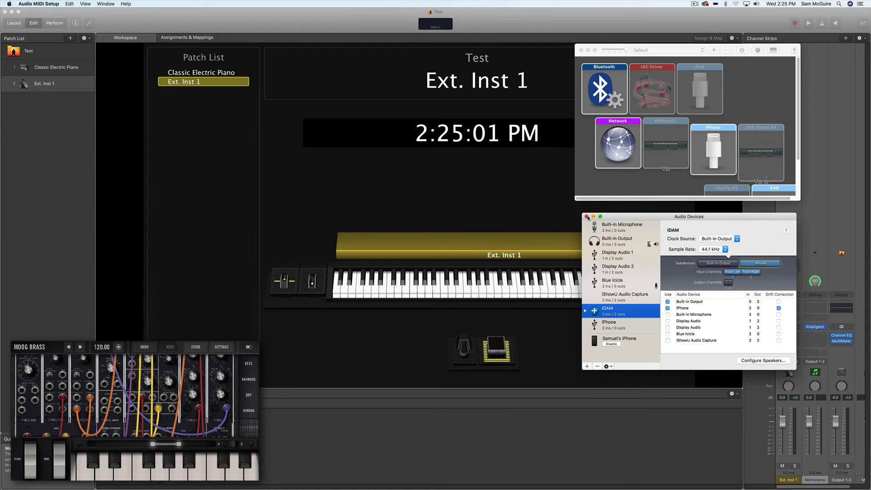
left_click(512, 434)
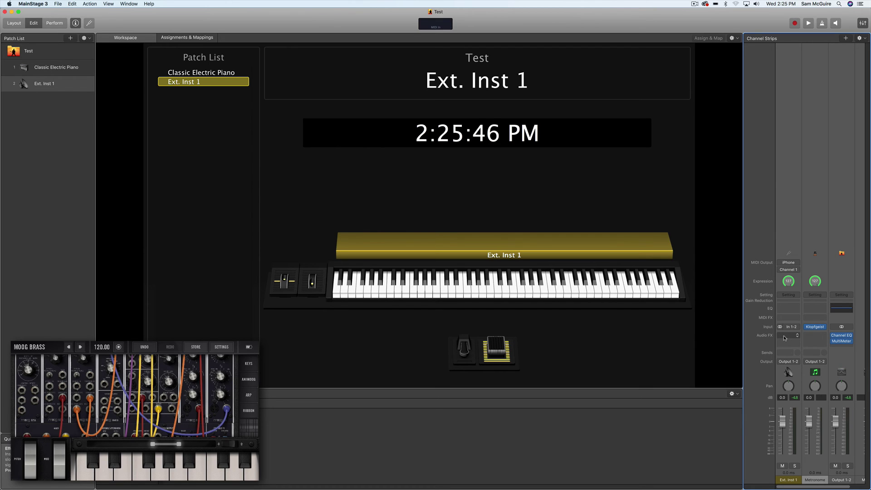
Insert the stereo Auto Sampler (Utility) in Ext. Inst 1's Audio FX and show its Velocity Layers.
left_click(784, 338)
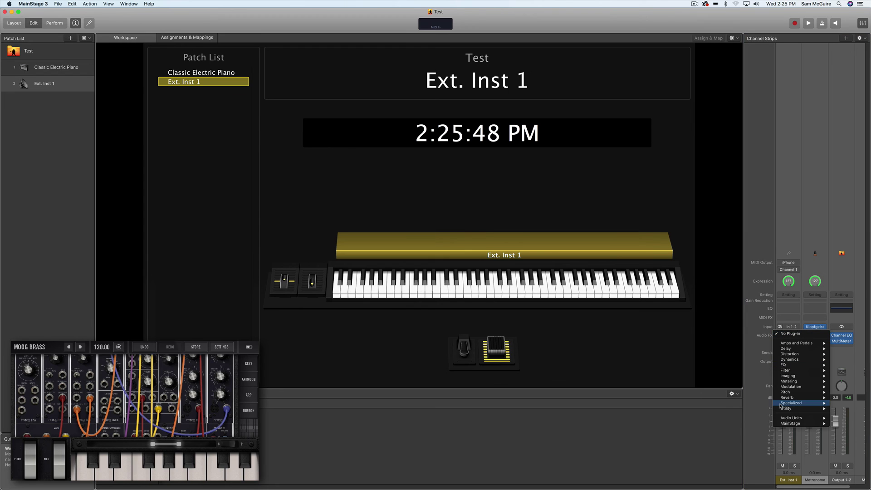
mouse_move(786, 408)
mouse_move(744, 408)
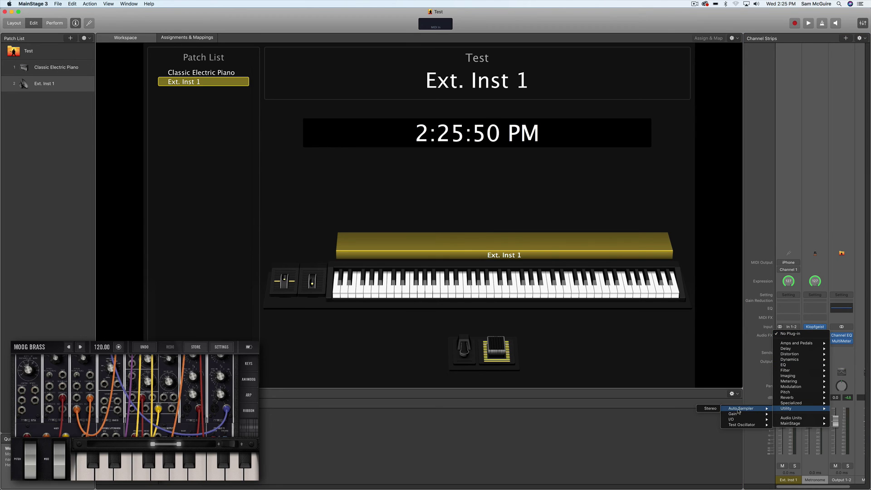
left_click(710, 409)
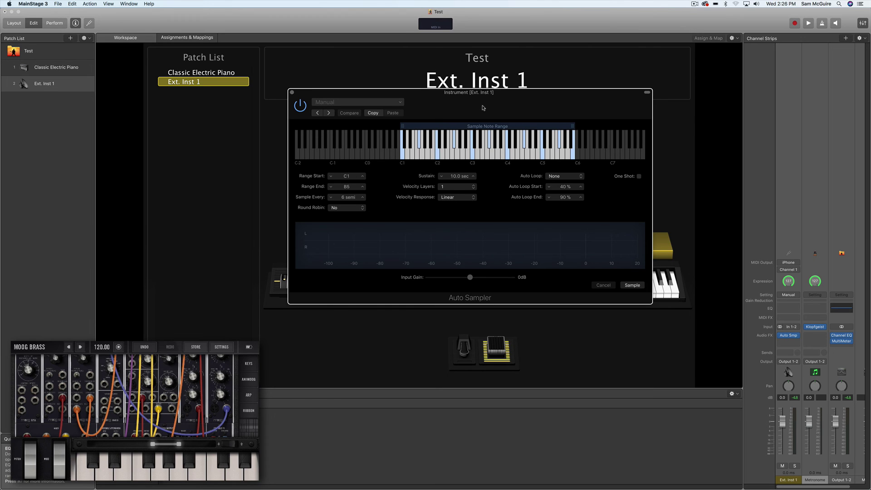
left_click(453, 184)
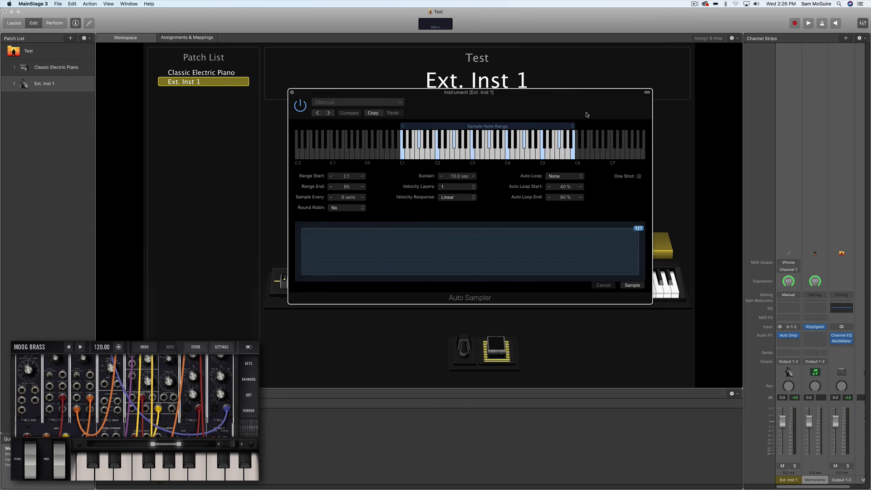